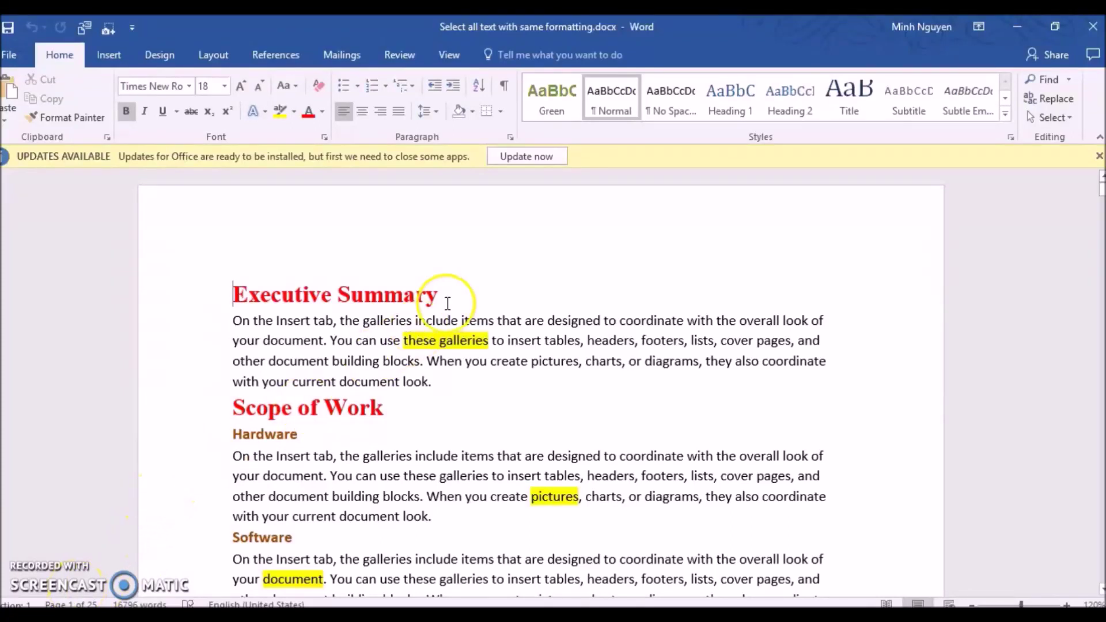
Recolour the Executive Summary heading dark blue, enlarging it briefly and restoring size 18.
drag(448, 297, 260, 295)
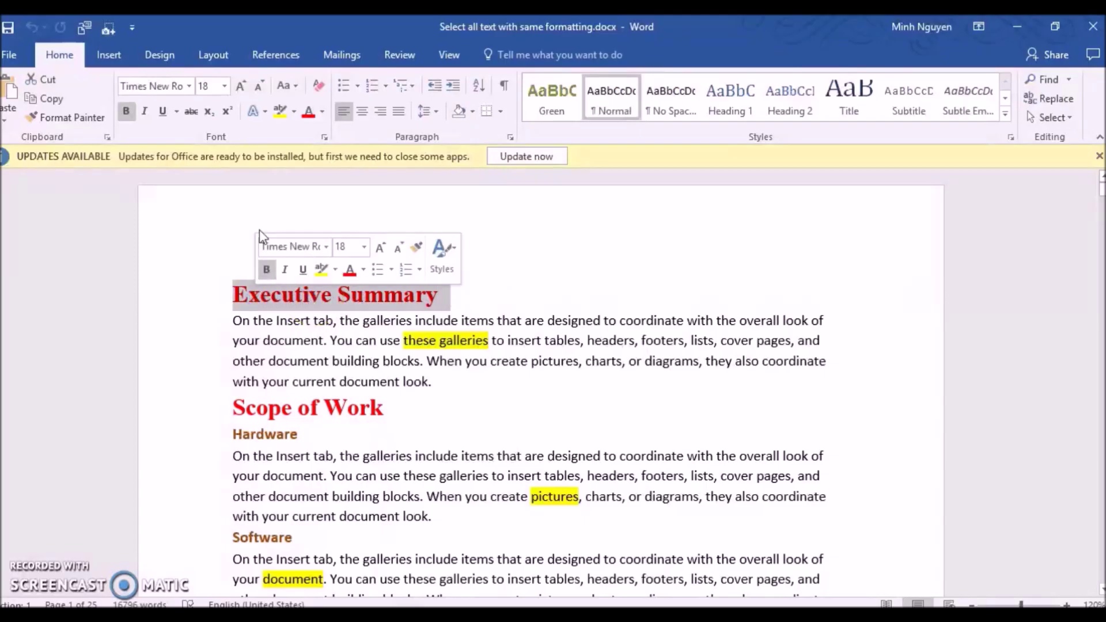
click(320, 114)
click(350, 167)
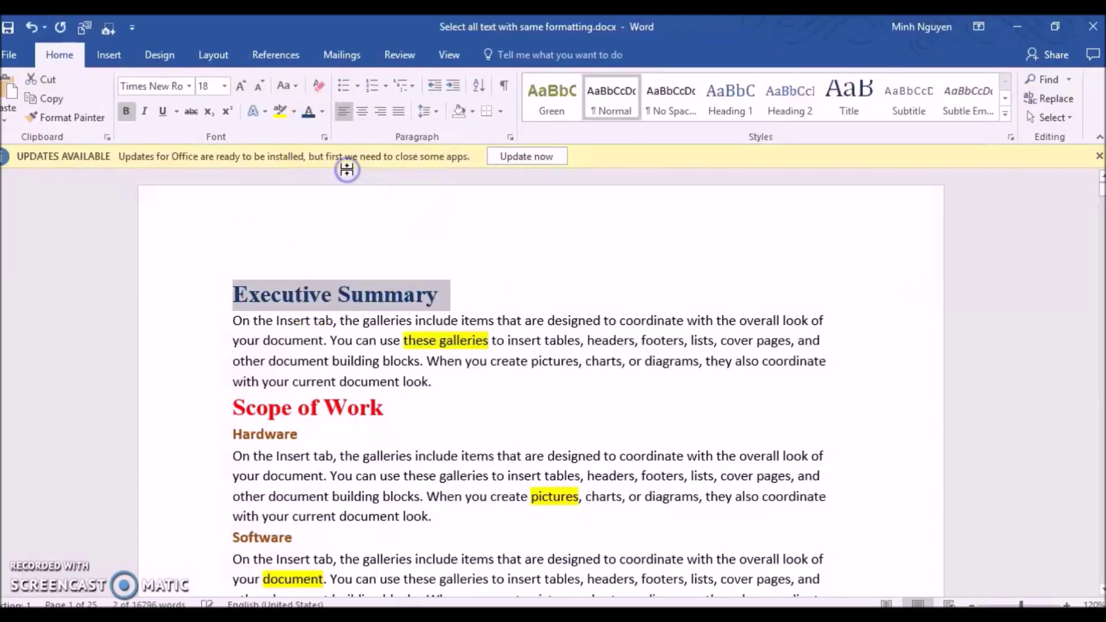
key(ctrl+shift+period)
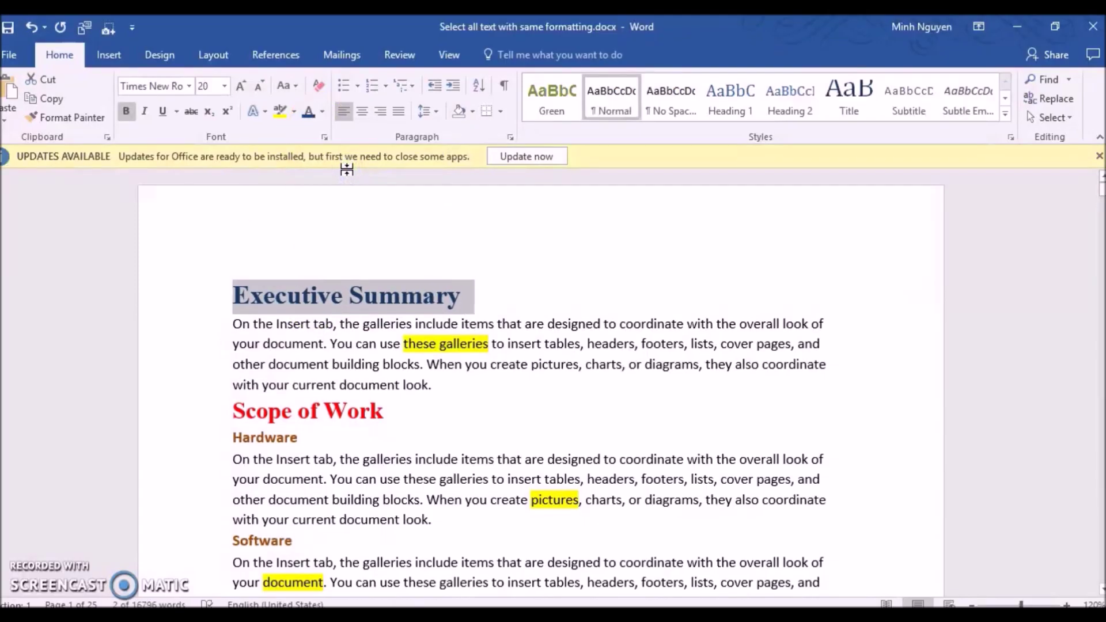
key(ctrl+shift+comma)
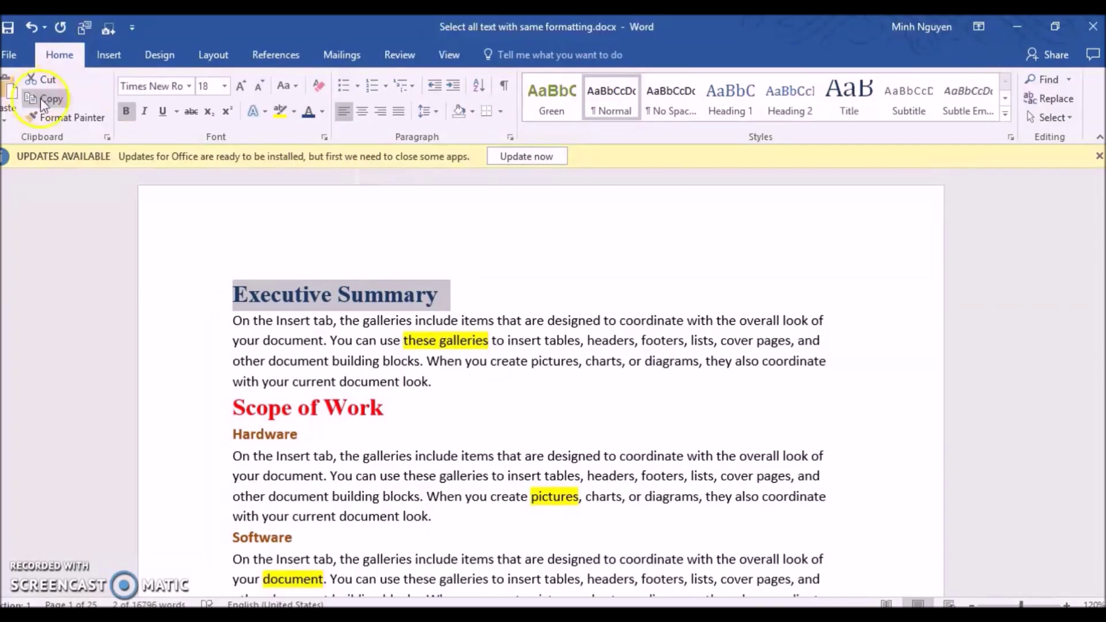
Copy the heading's formatting onto Scope of Work, then undo those heading edits.
click(66, 116)
drag(383, 408, 235, 407)
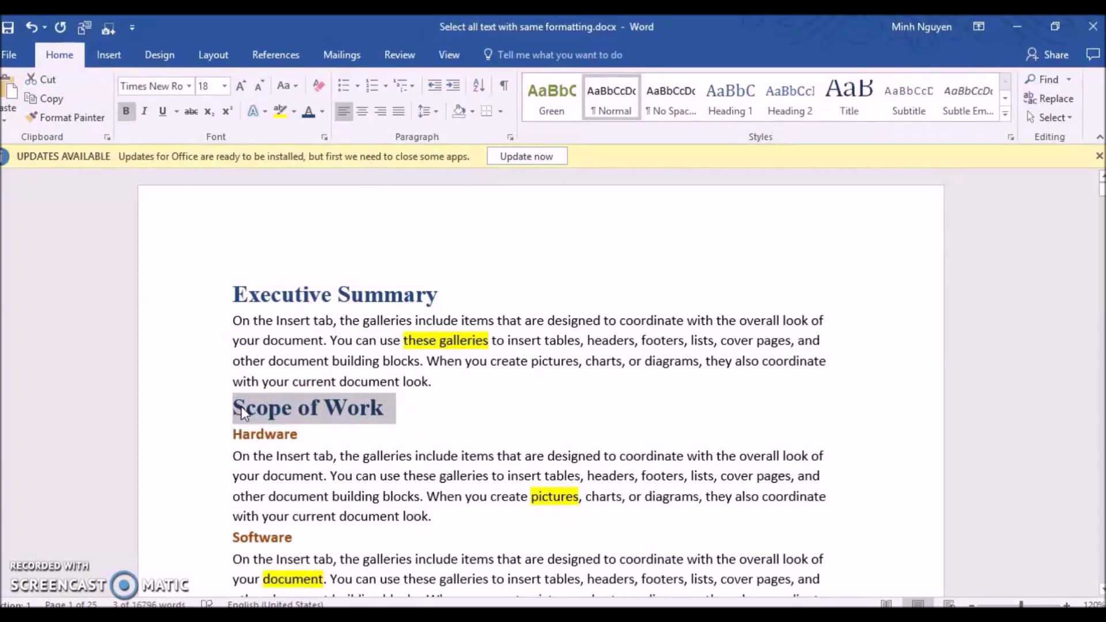
key(ctrl+z)
key(ctrl+z)
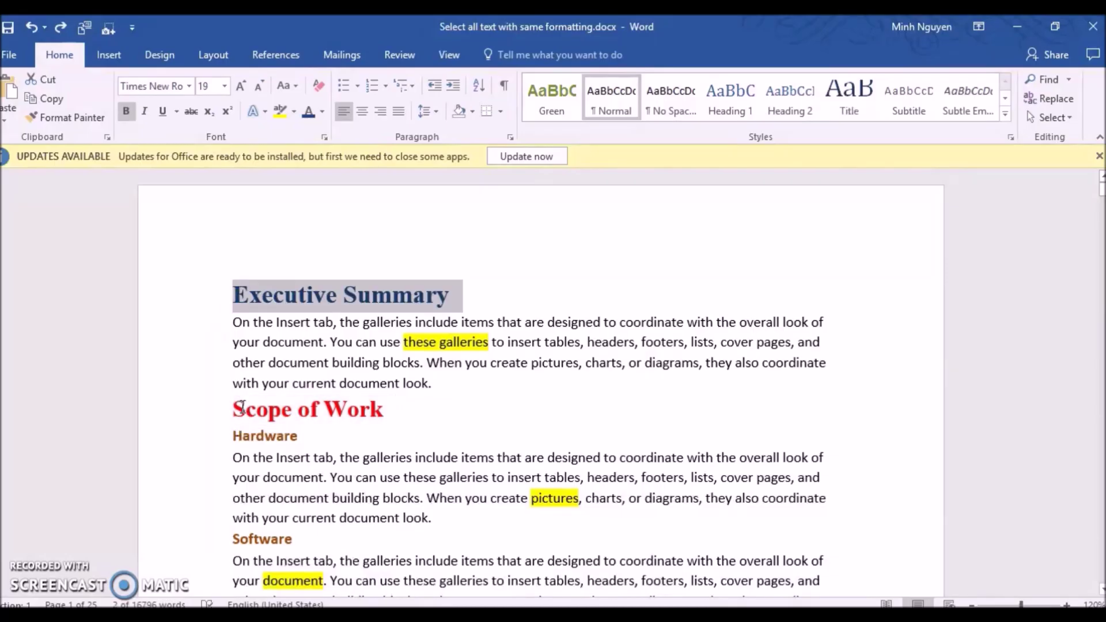
key(ctrl+z)
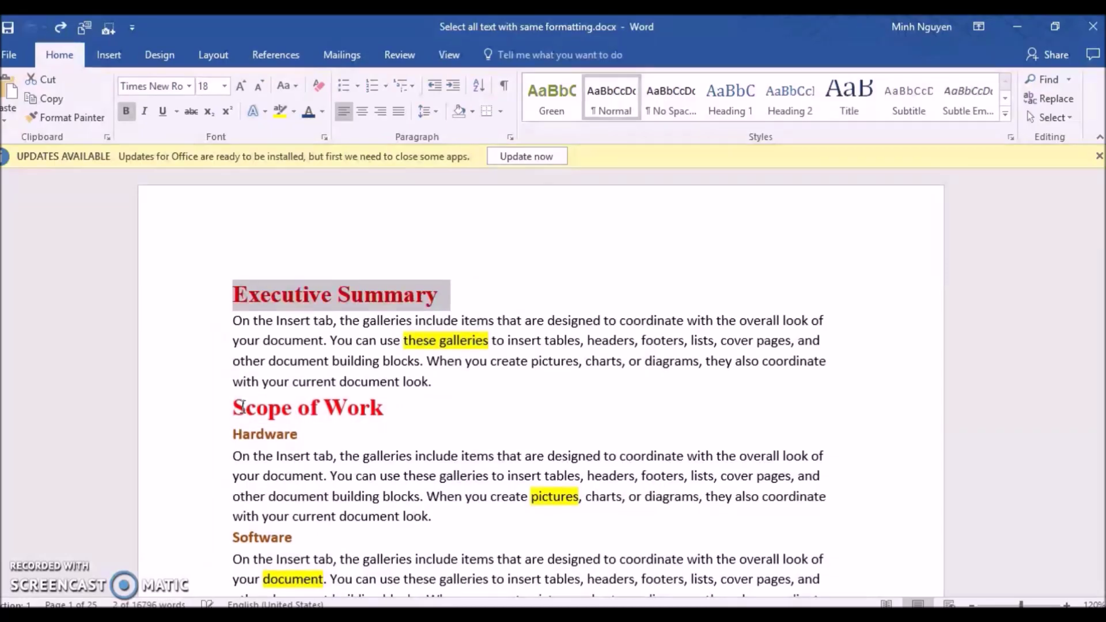
Select all text formatted like the Scope of Work heading and make it dark blue.
click(343, 407)
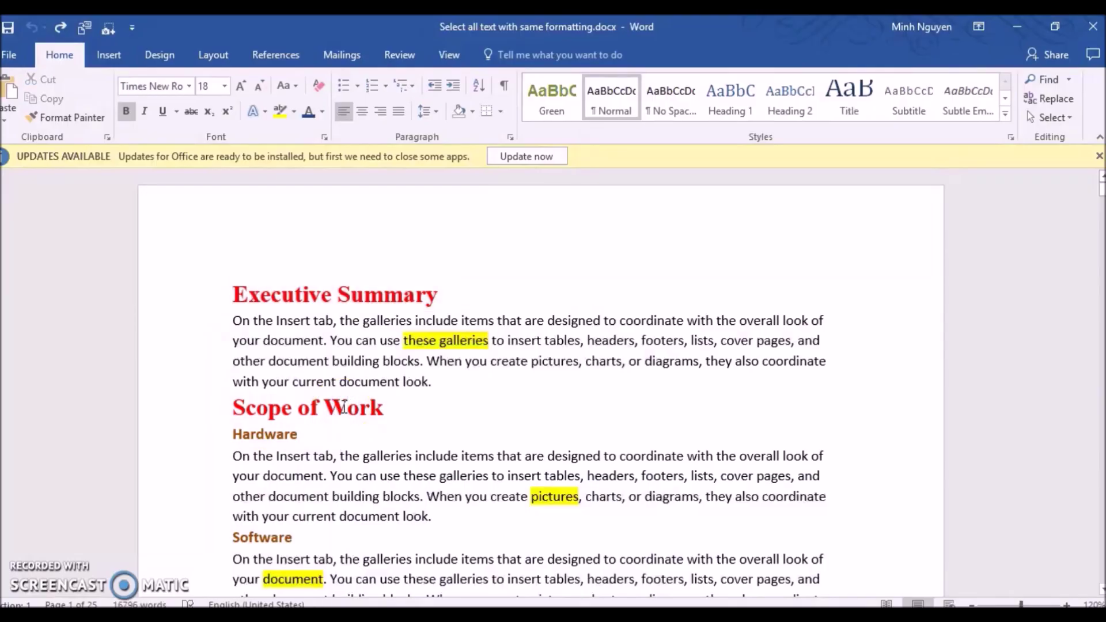
click(1069, 118)
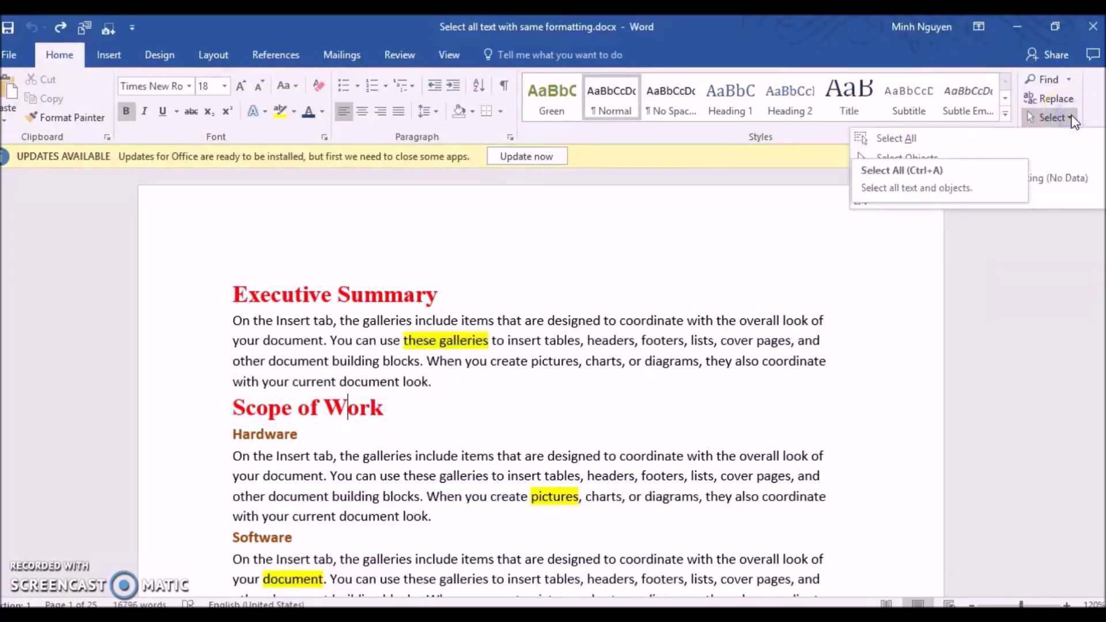
click(1059, 178)
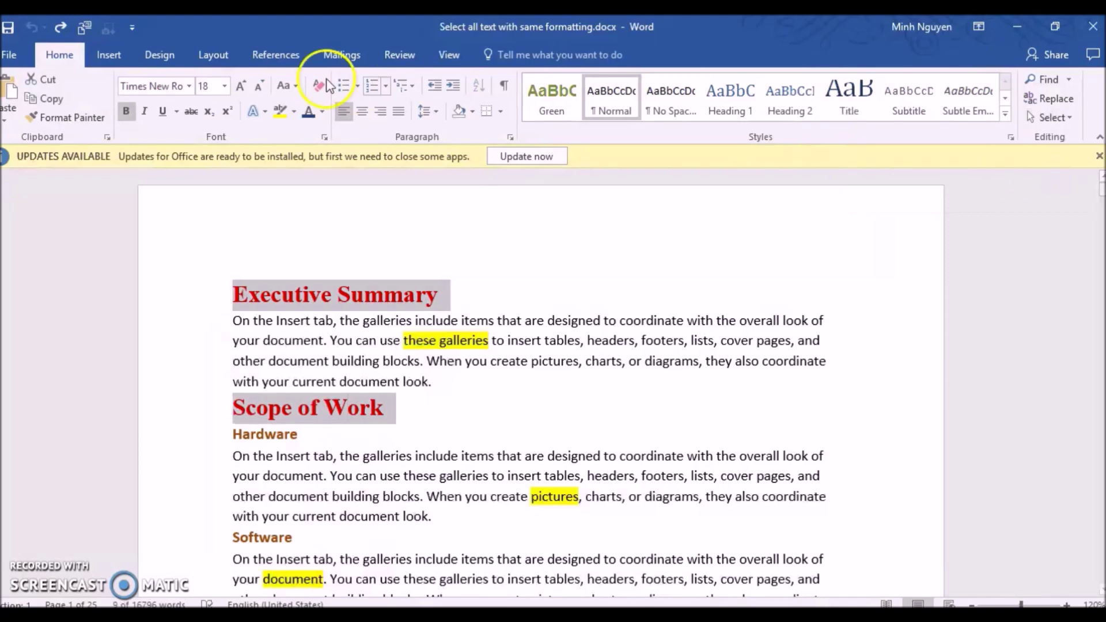
click(308, 112)
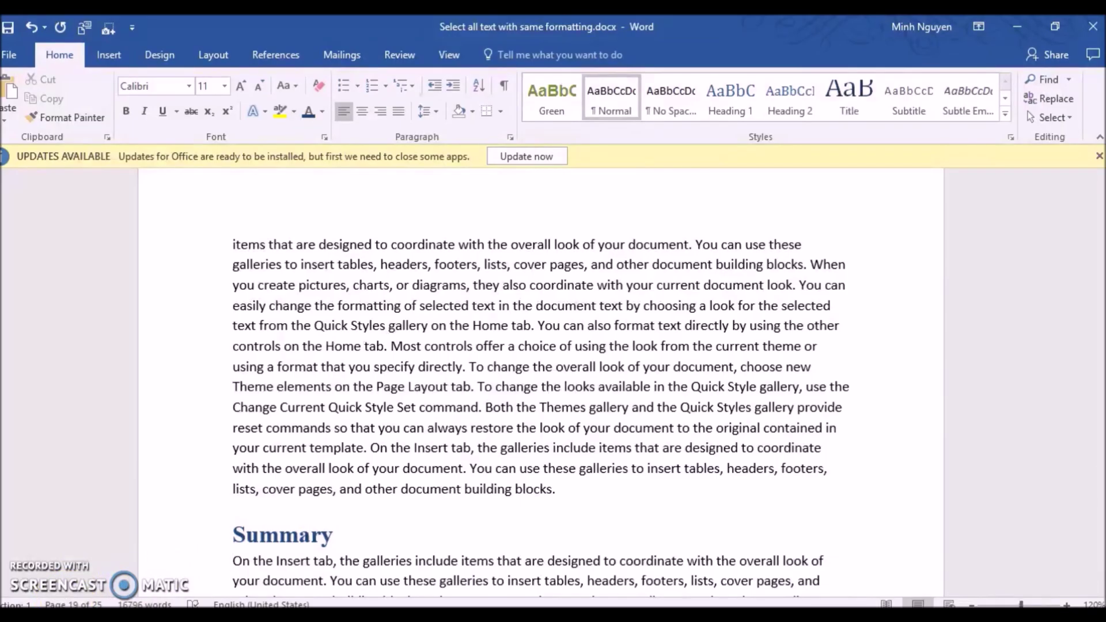
key(ctrl+Home)
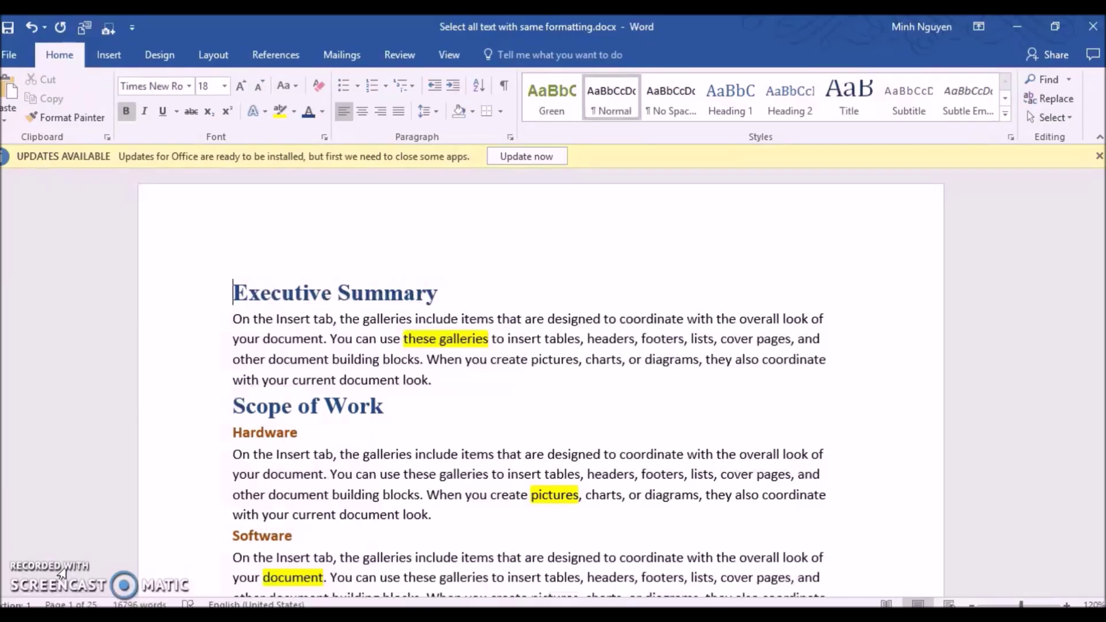
drag(489, 337, 403, 339)
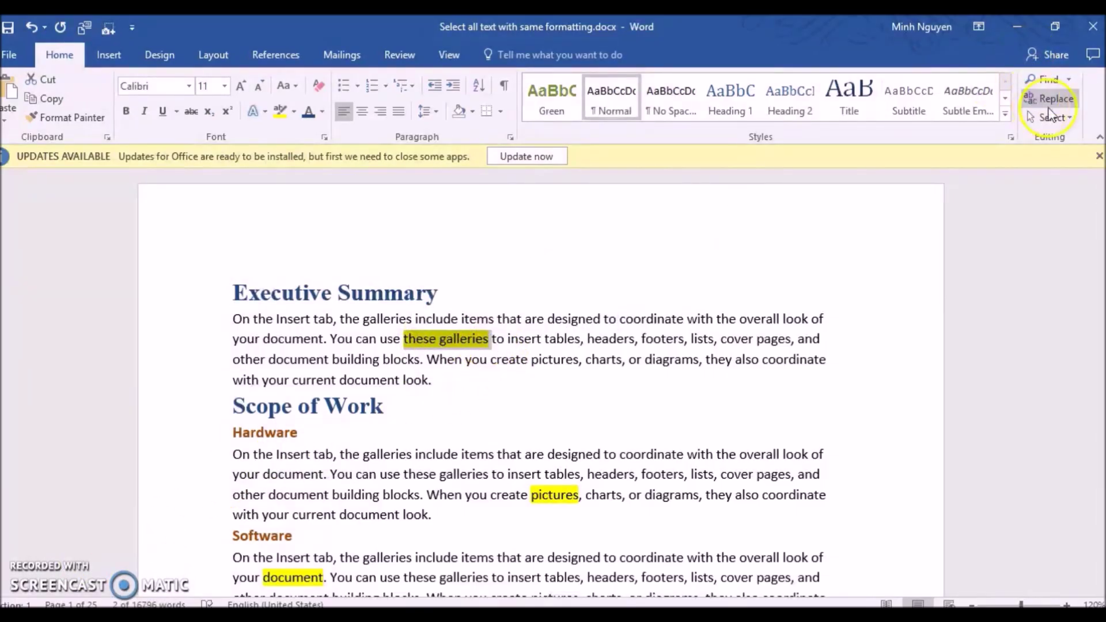
click(1051, 117)
click(1055, 176)
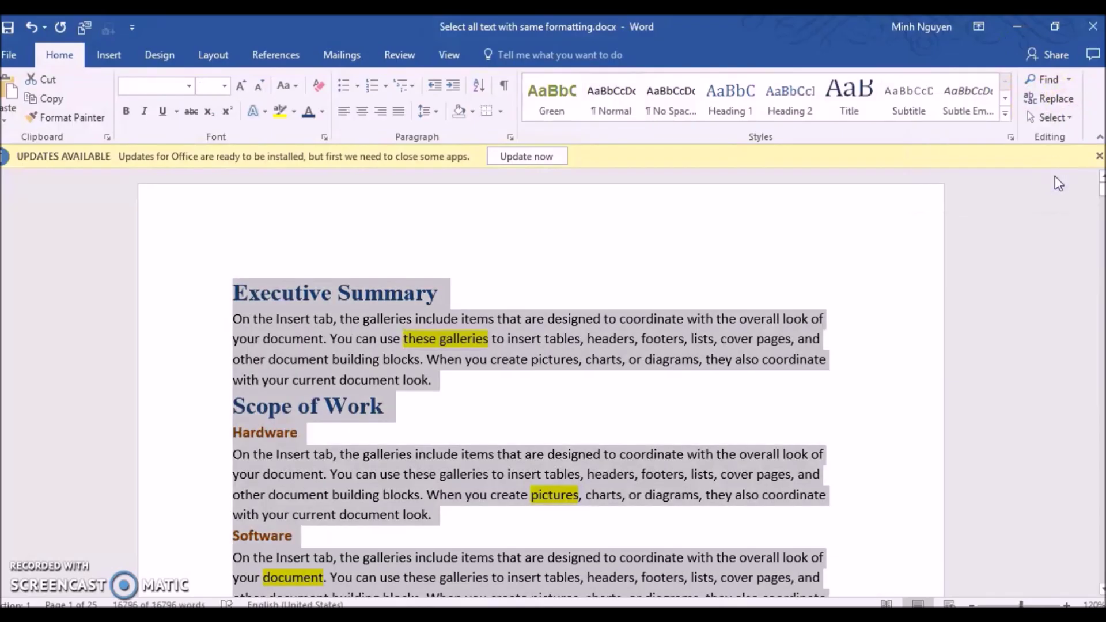
click(744, 285)
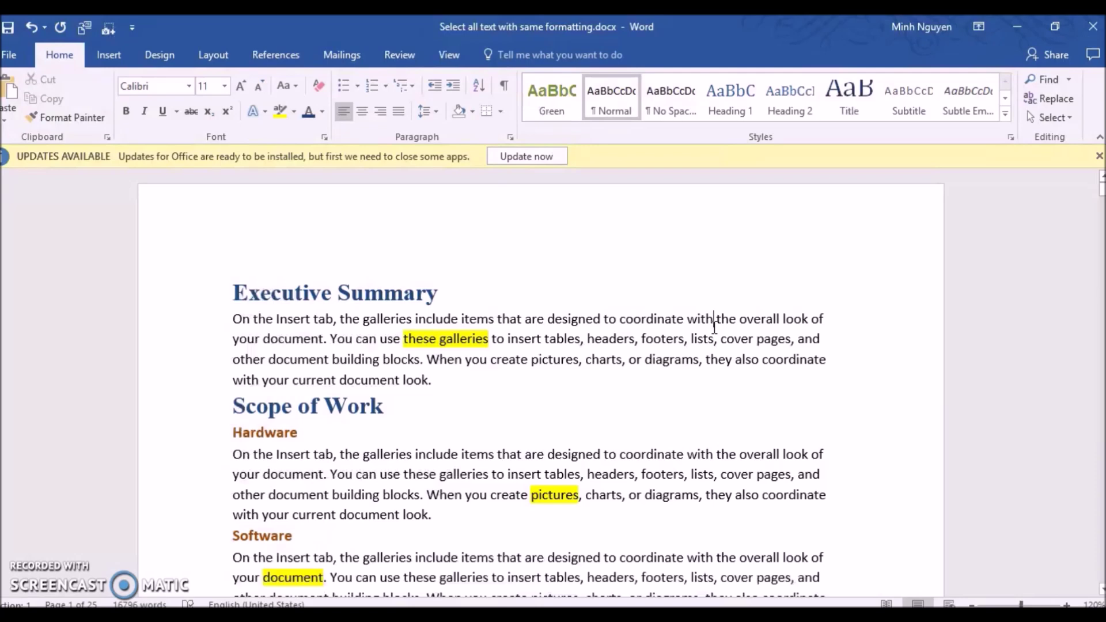
Run an Advanced Find for Highlight formatting in the Main Document to pick out all three passages.
click(1068, 79)
click(1061, 120)
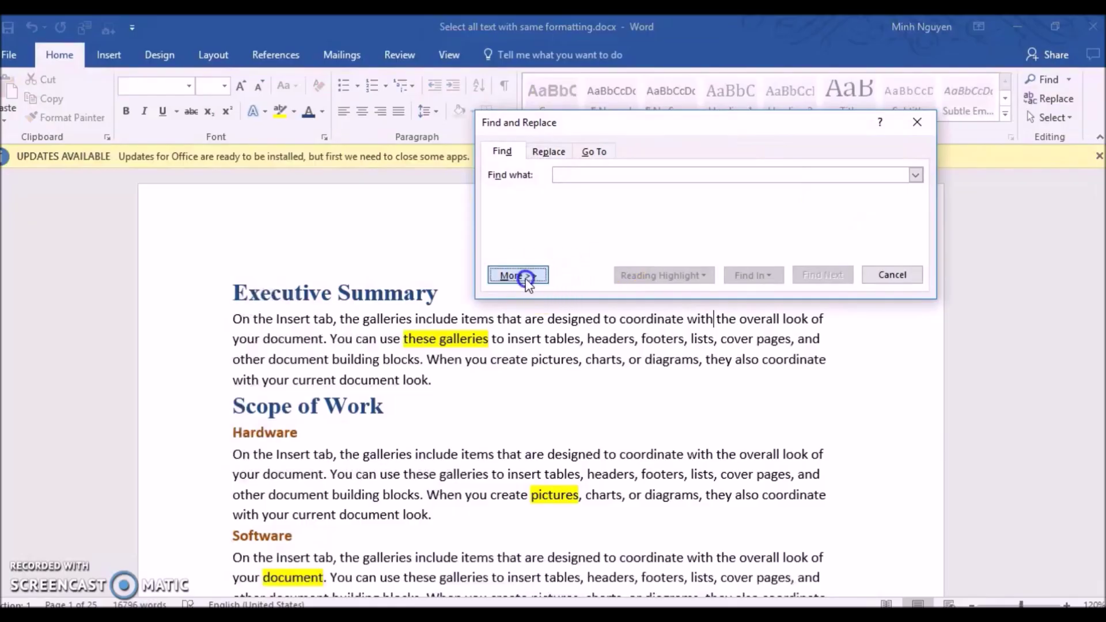
click(525, 276)
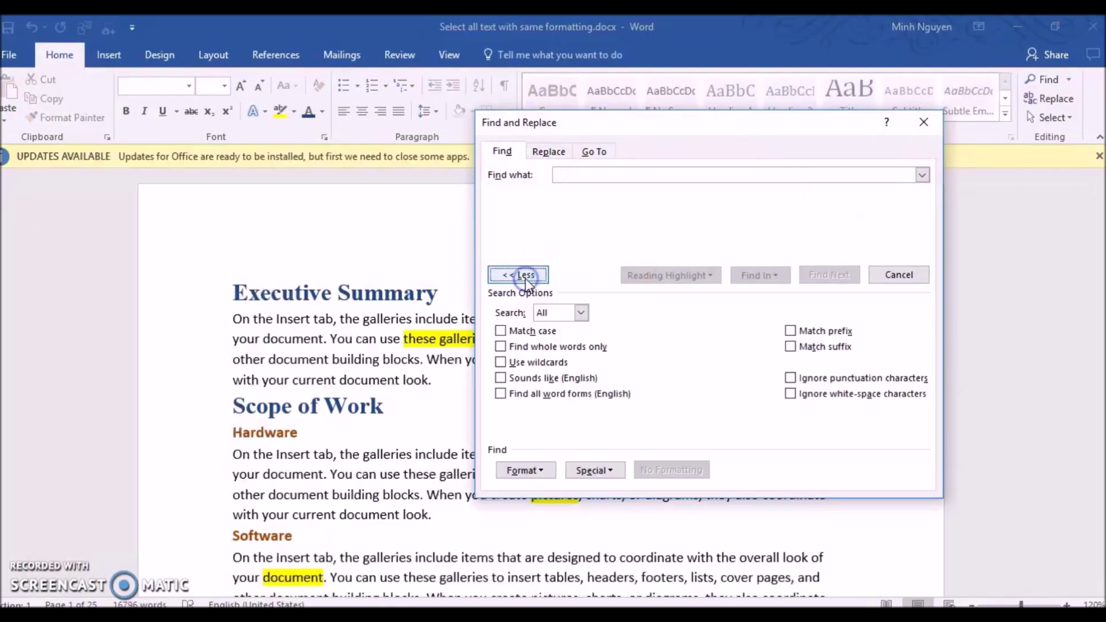
click(545, 476)
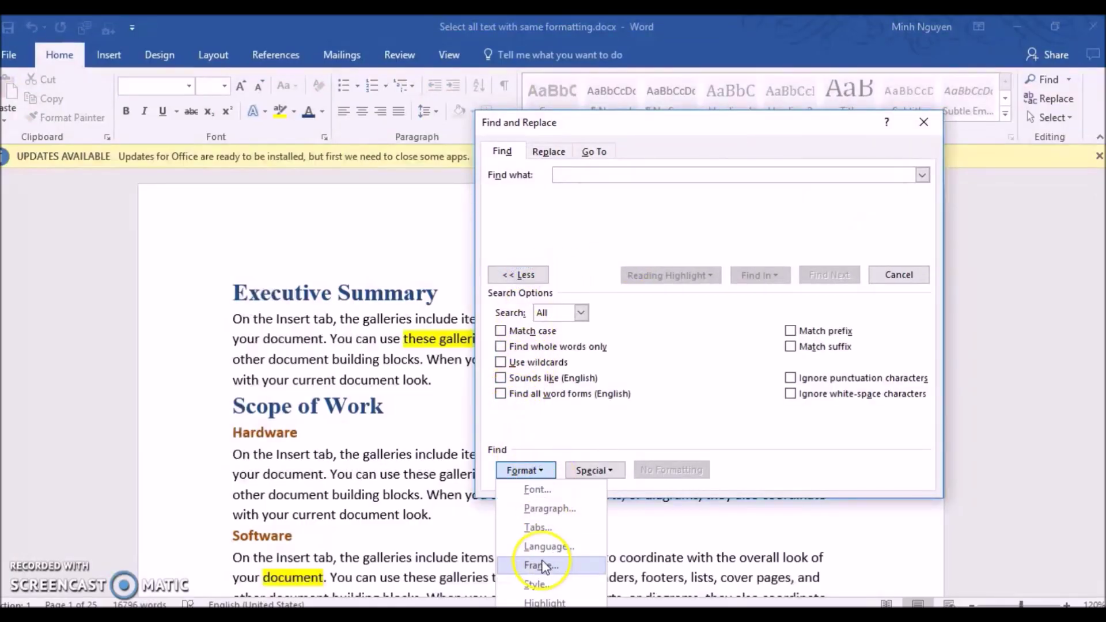
click(544, 603)
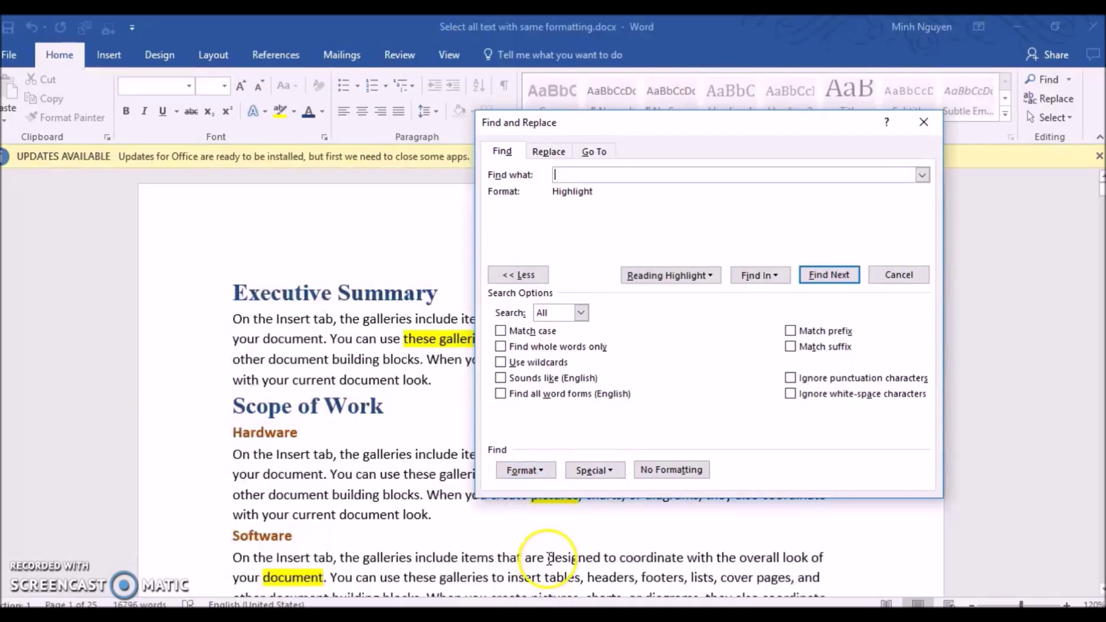
click(777, 278)
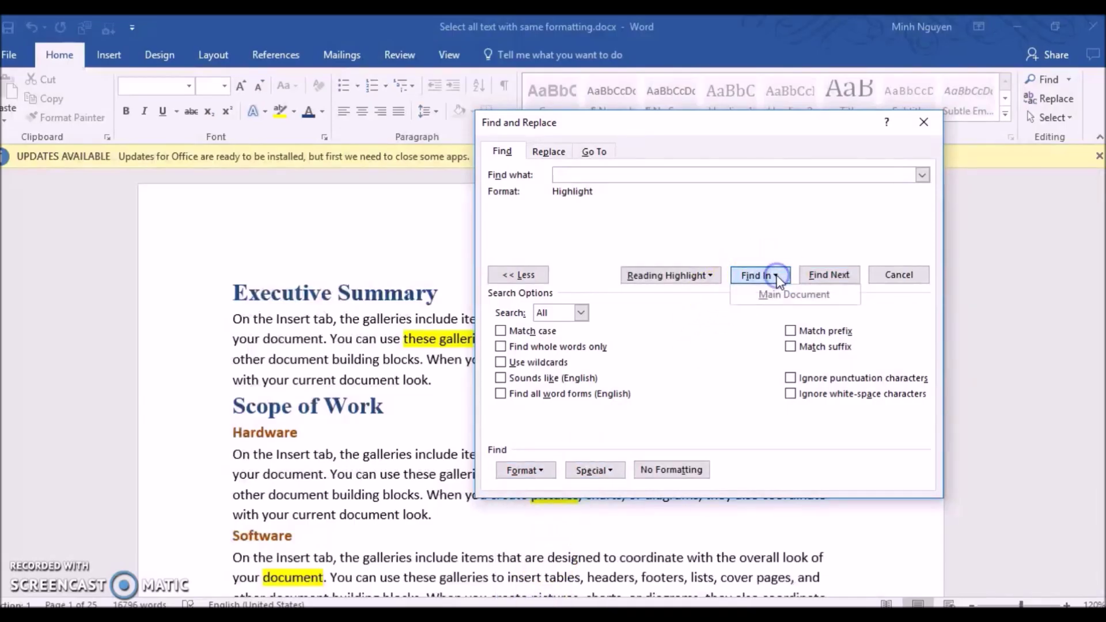
click(791, 296)
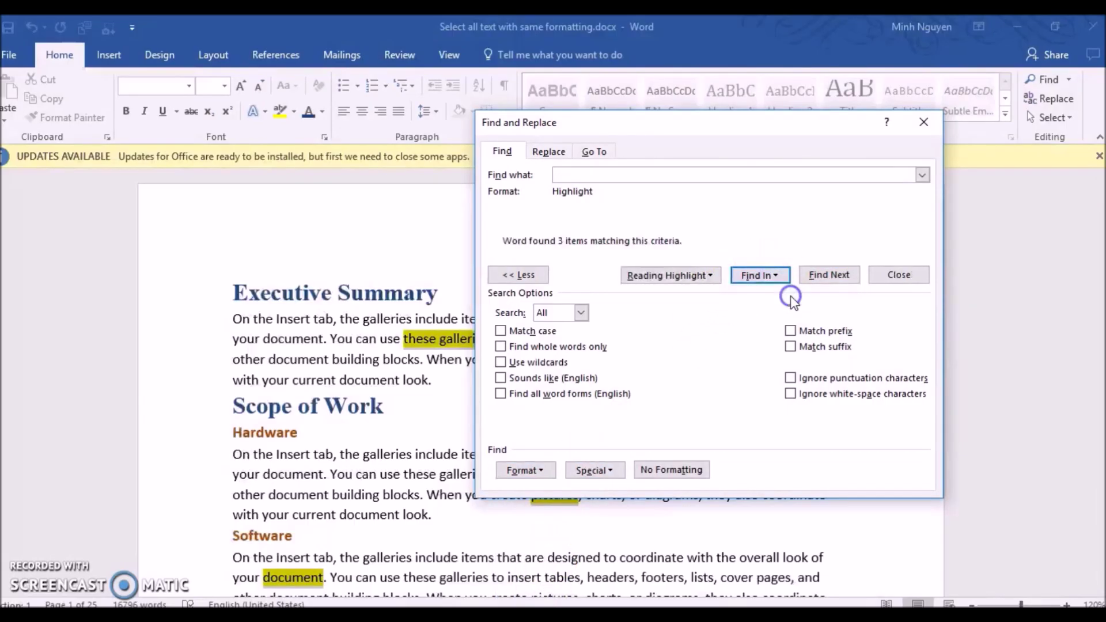
click(895, 275)
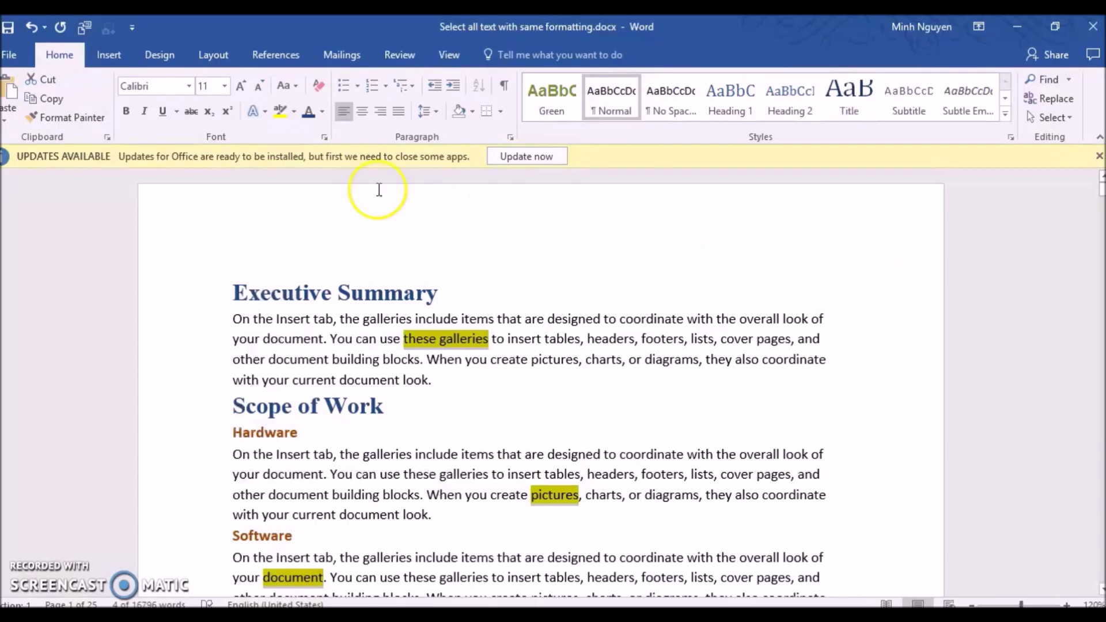
Switch the three selected passages' highlight from yellow to bright green.
click(294, 112)
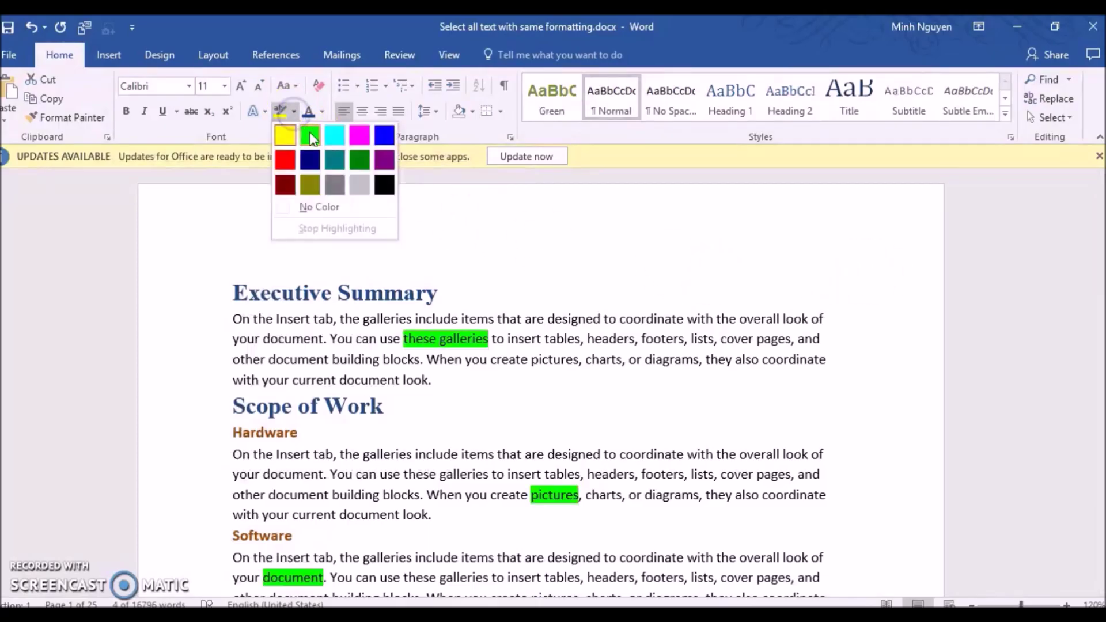
click(309, 136)
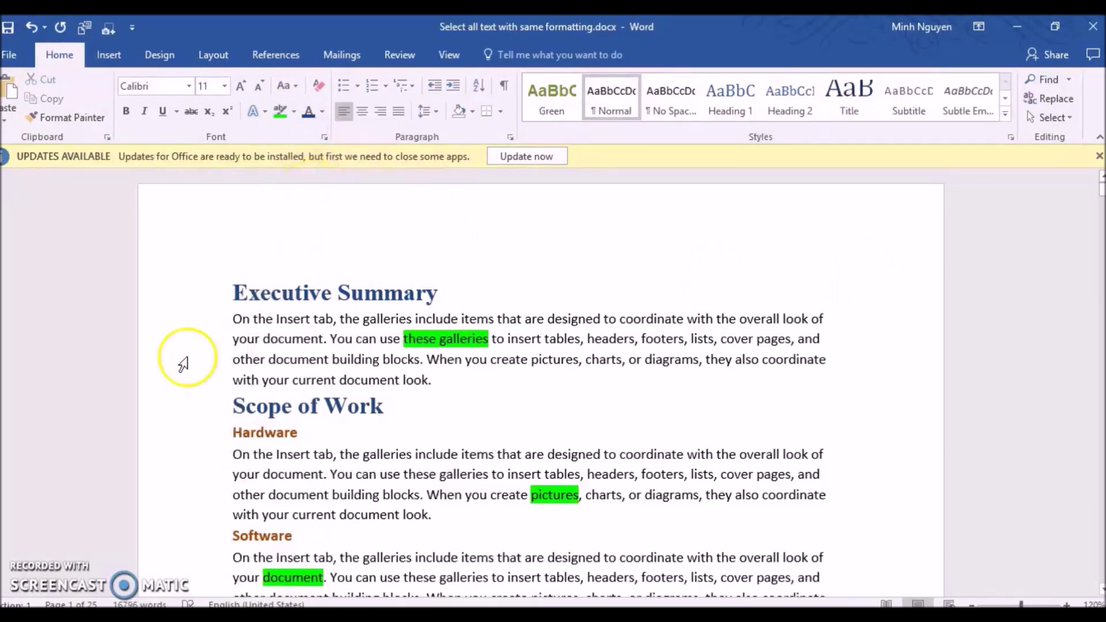